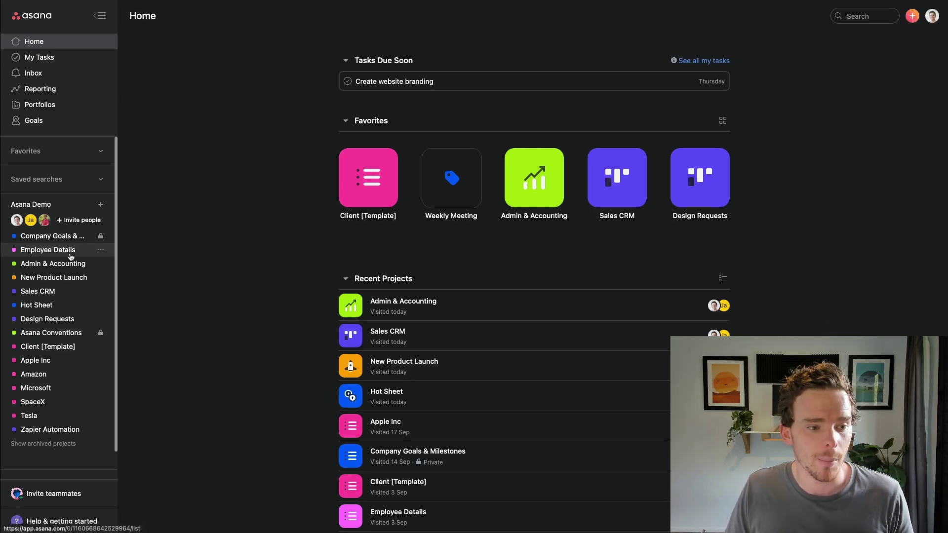
Review the New Product Launch task list, then switch to the Apple Inc project's list
{"action": "left_click", "coordinate": [59, 281]}
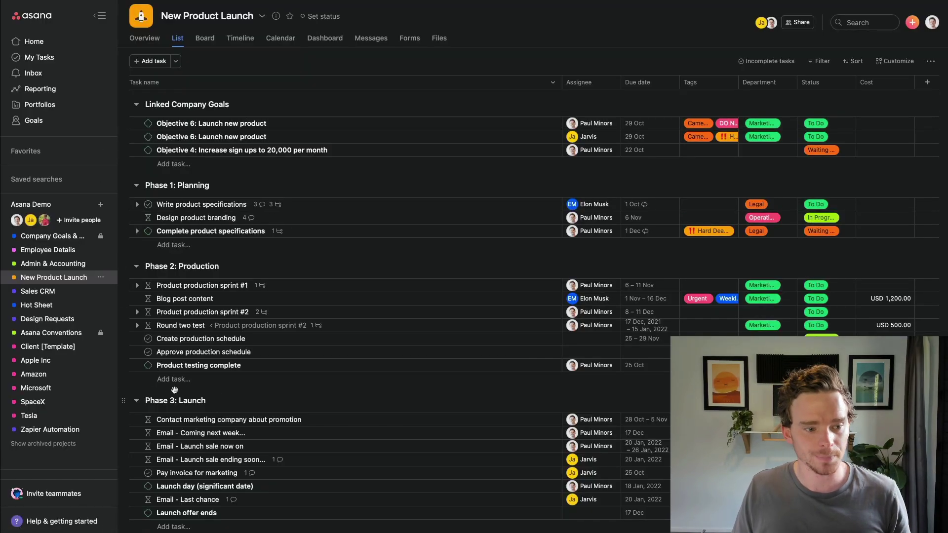
{"action": "left_click", "coordinate": [57, 364]}
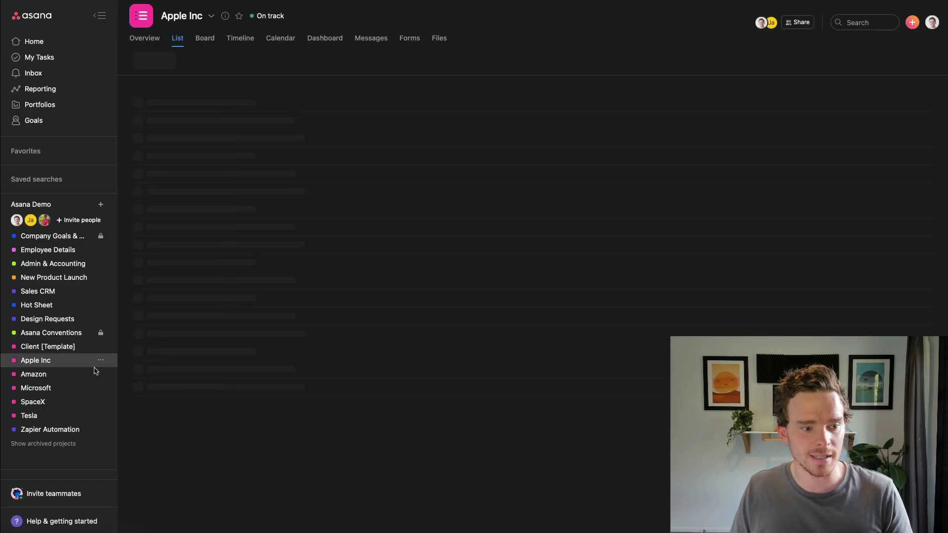
Open the Amazon project and scroll through its setup, onboarding, development and launch phases
{"action": "left_click", "coordinate": [62, 374]}
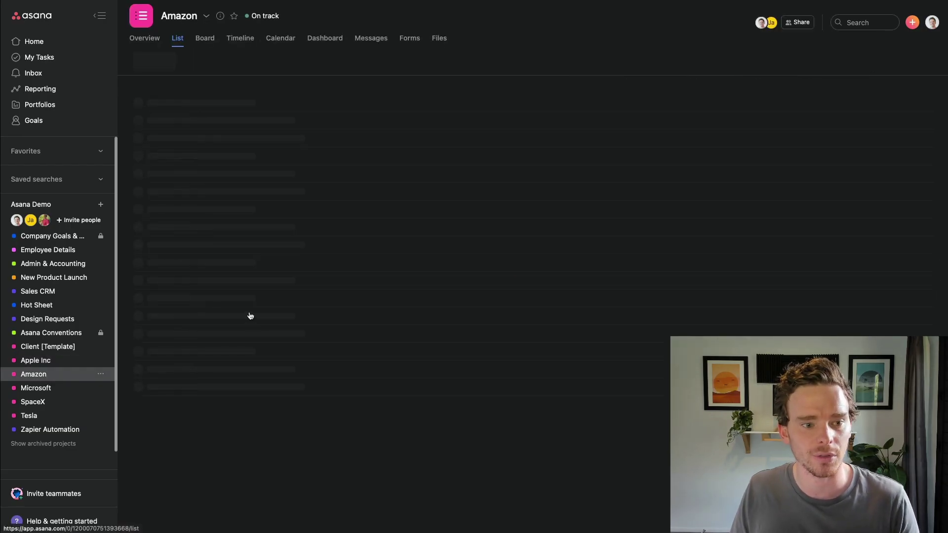
{"action": "scroll", "coordinate": [294, 302], "scroll_direction": "down", "scroll_amount": 1}
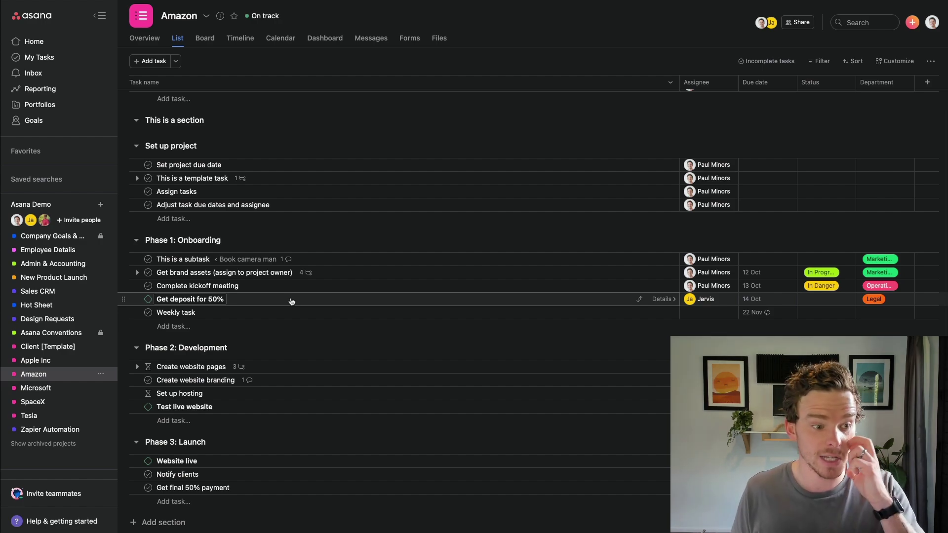
Browse the Admin & Accounting project's task list, scrolling down and back up through it
{"action": "left_click", "coordinate": [56, 267]}
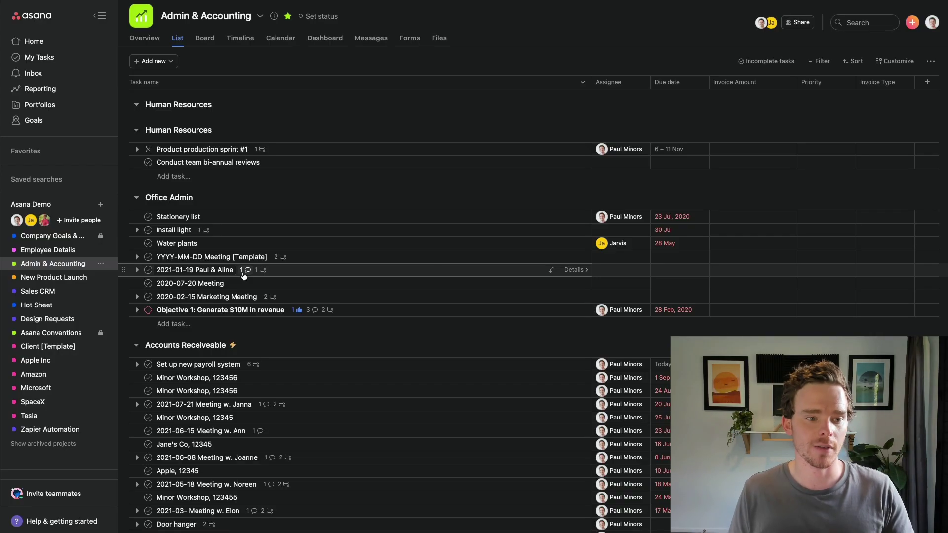
{"action": "scroll", "coordinate": [222, 247], "scroll_direction": "down", "scroll_amount": 2}
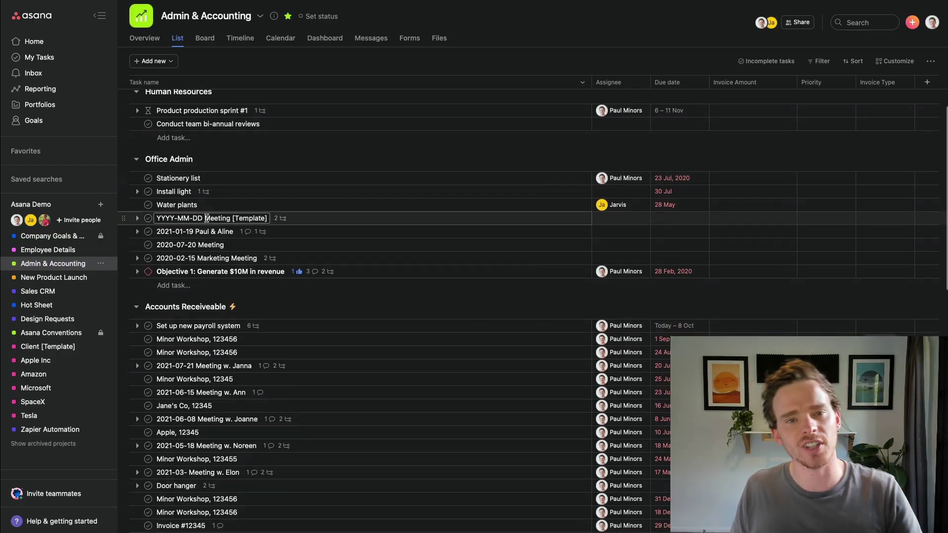
{"action": "scroll", "coordinate": [206, 218], "scroll_direction": "up", "scroll_amount": 2}
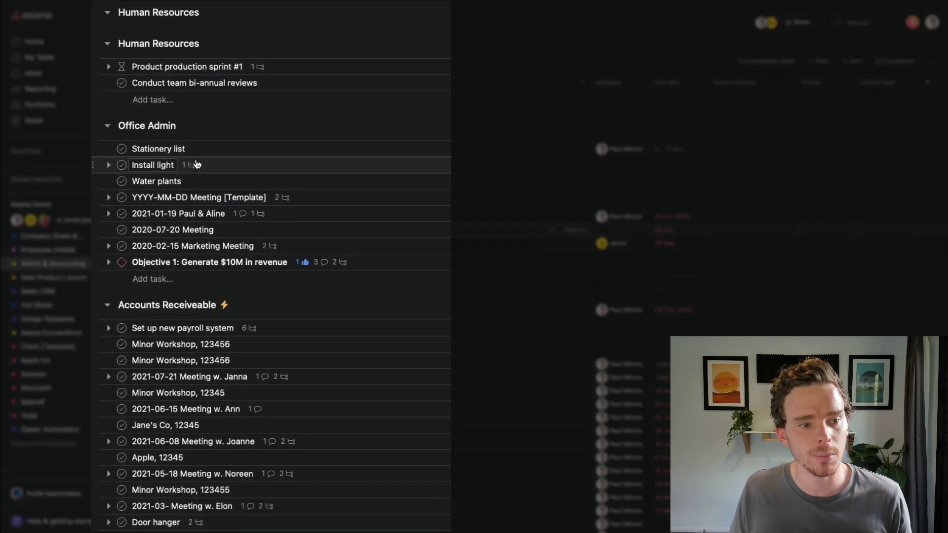
{"action": "scroll", "coordinate": [219, 165], "scroll_direction": "down", "scroll_amount": 10}
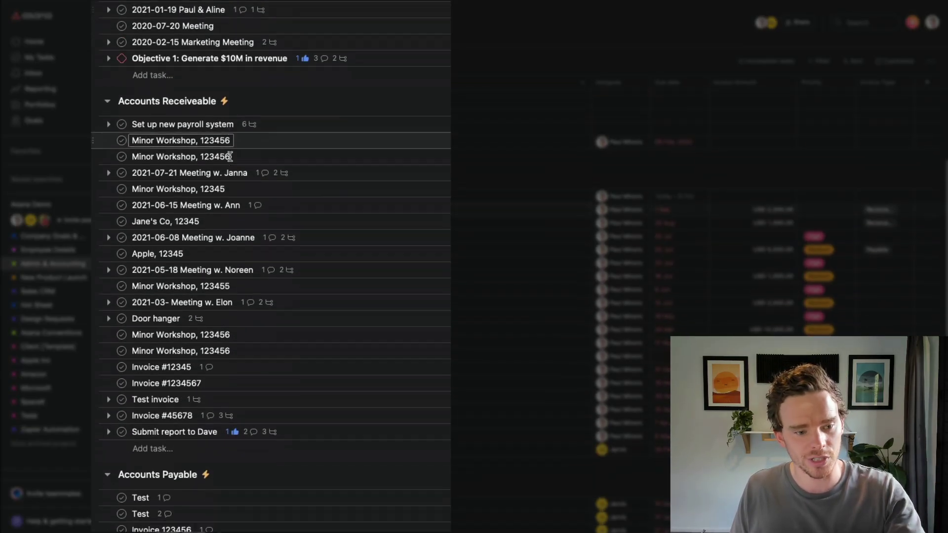
{"action": "scroll", "coordinate": [231, 162], "scroll_direction": "up", "scroll_amount": 10}
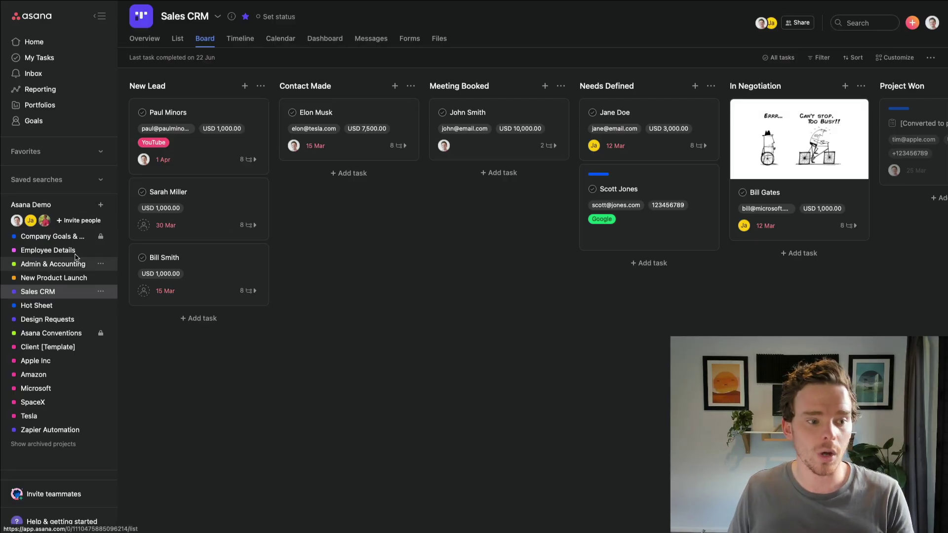
{"action": "left_click", "coordinate": [54, 266]}
Scroll the Admin & Accounting list, then open the Sales CRM project's board
{"action": "scroll", "coordinate": [346, 231], "scroll_direction": "down", "scroll_amount": 3}
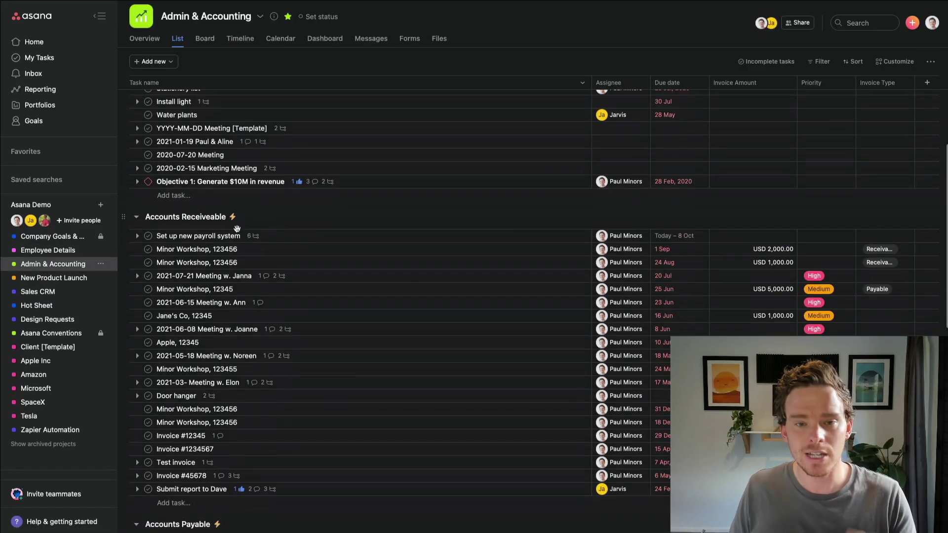
{"action": "left_click", "coordinate": [37, 292]}
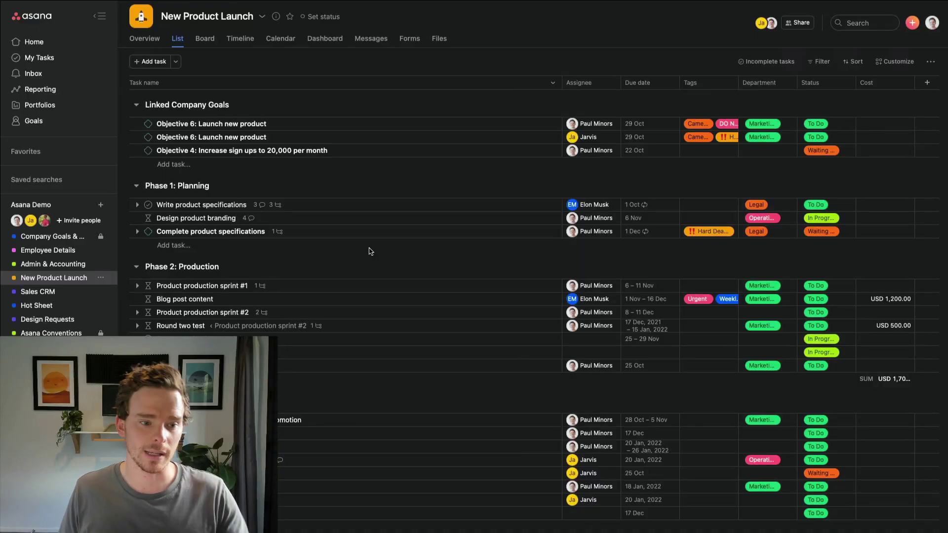
Scroll the New Product Launch list, then view its tasks on the Timeline across the months
{"action": "scroll", "coordinate": [378, 255], "scroll_direction": "down", "scroll_amount": 1}
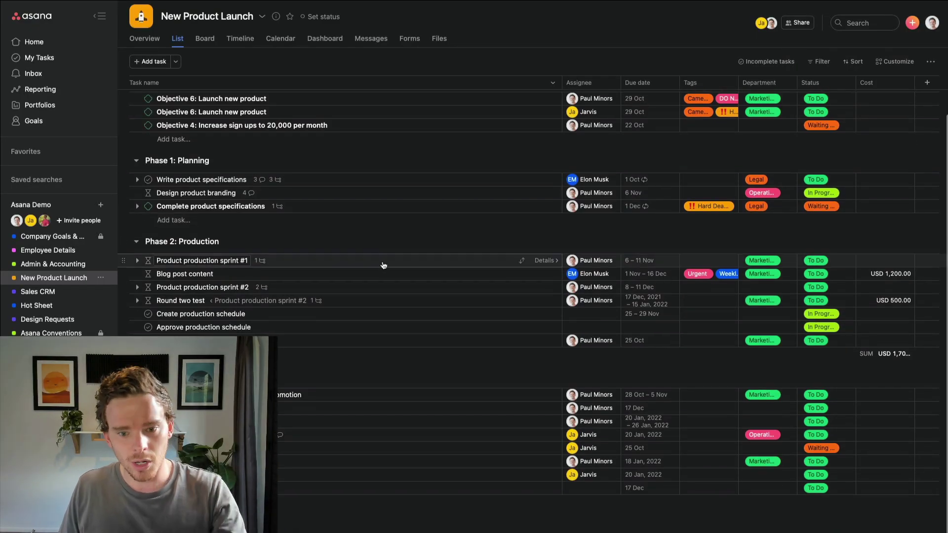
{"action": "scroll", "coordinate": [386, 272], "scroll_direction": "up", "scroll_amount": 1}
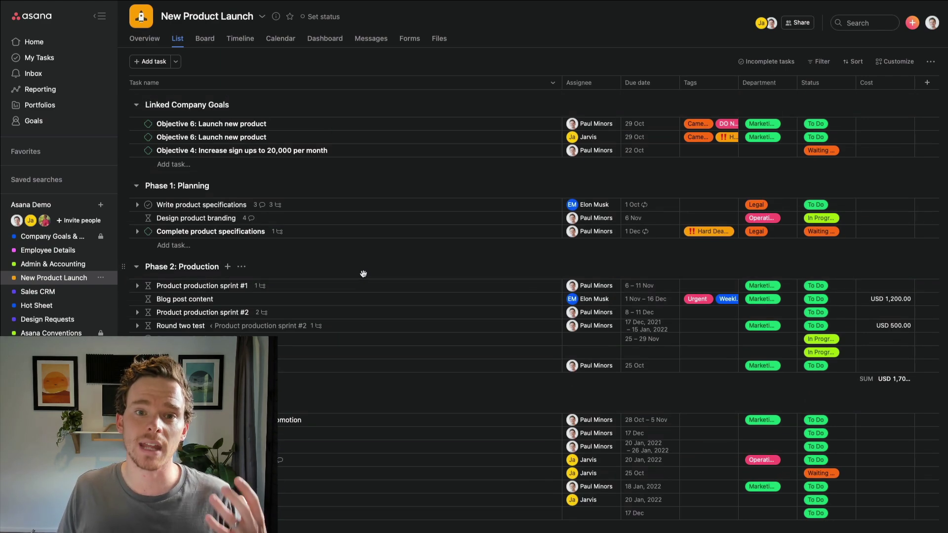
{"action": "left_click", "coordinate": [240, 38]}
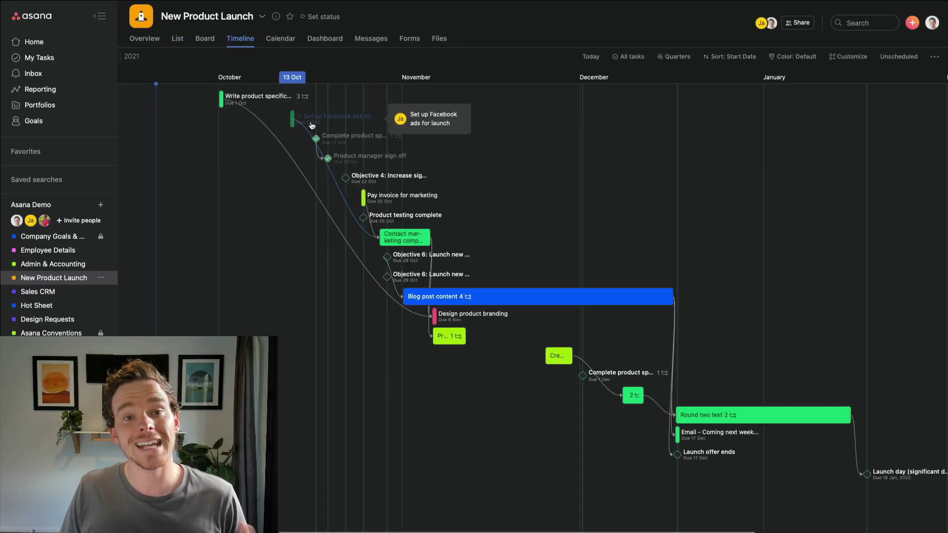
{"action": "scroll", "coordinate": [365, 177], "scroll_direction": "right", "scroll_amount": 4}
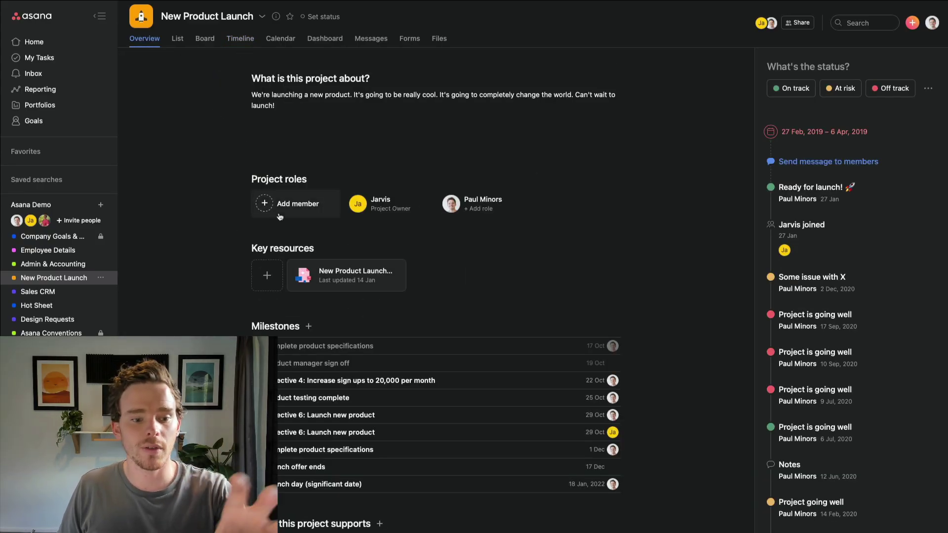
{"action": "scroll", "coordinate": [279, 216], "scroll_direction": "down", "scroll_amount": 3}
Glance at the Clients portfolio, then bring up the New Product Launch Dashboard charts
{"action": "scroll", "coordinate": [275, 222], "scroll_direction": "up", "scroll_amount": 3}
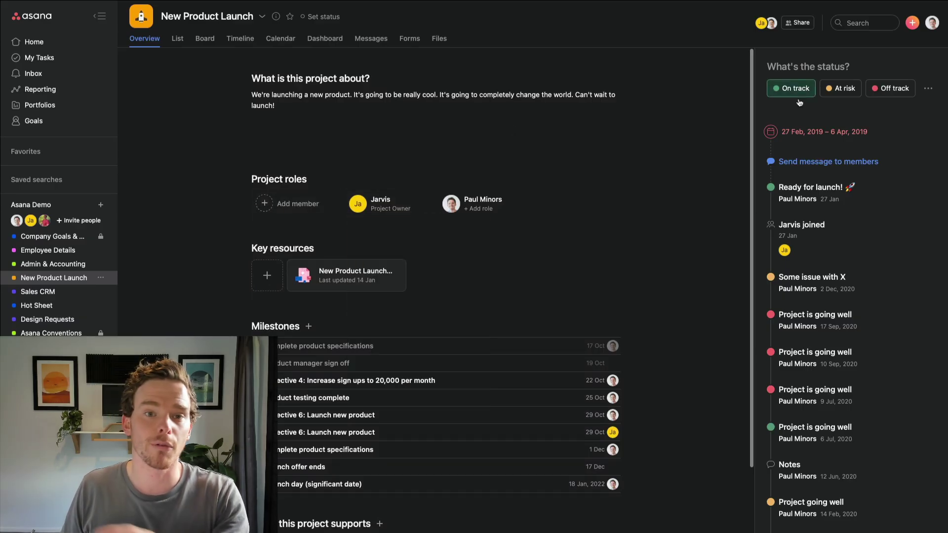
{"action": "left_click", "coordinate": [51, 111]}
{"action": "left_click", "coordinate": [480, 183]}
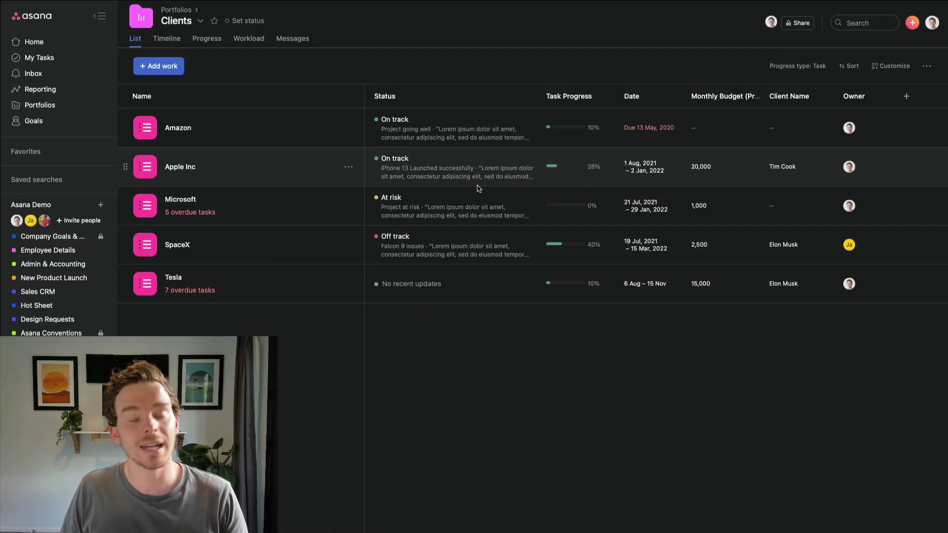
{"action": "left_click", "coordinate": [54, 277]}
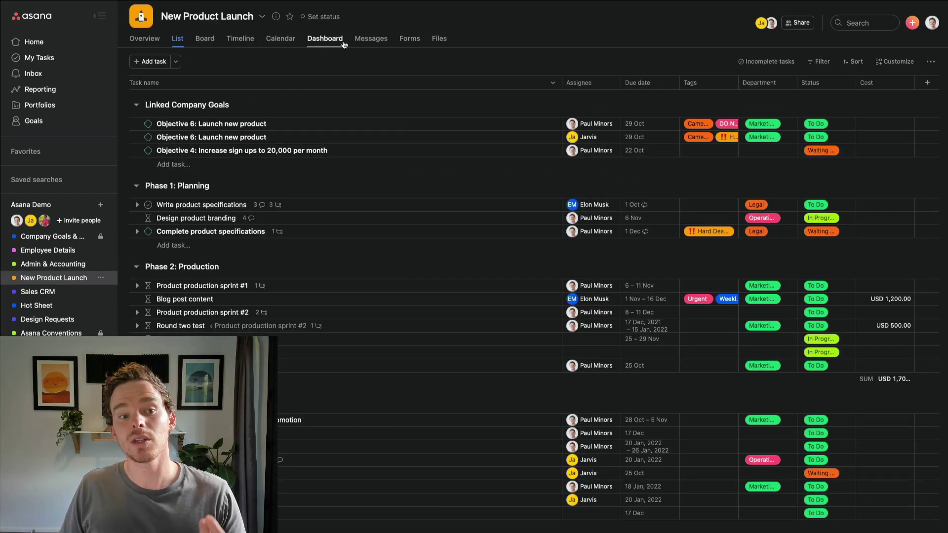
{"action": "left_click", "coordinate": [326, 39]}
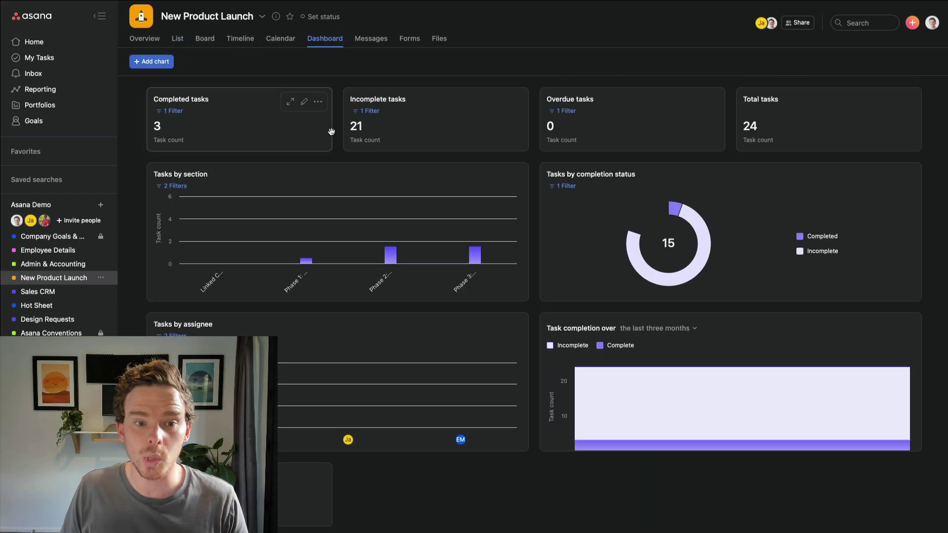
View the New Product Launch project's form editor on the Forms tab
{"action": "left_click", "coordinate": [409, 39]}
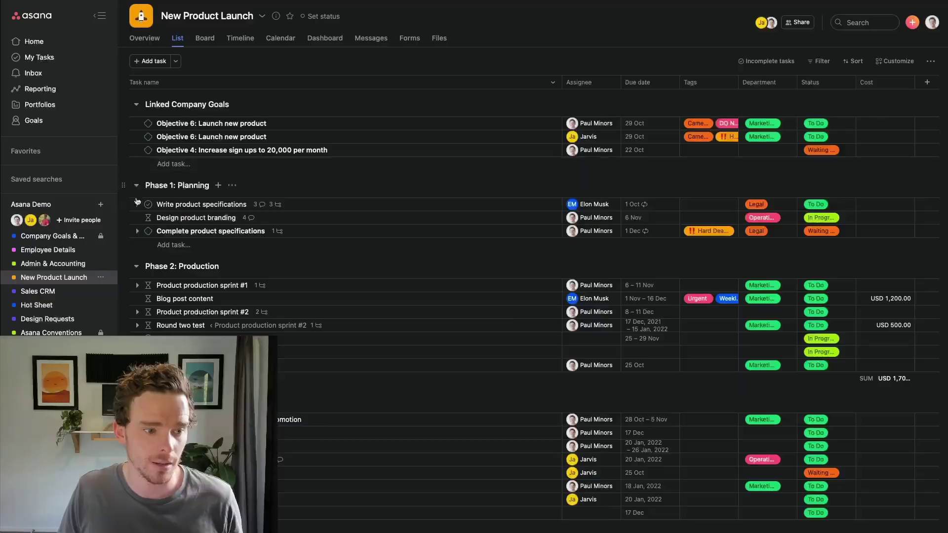
Open the Admin & Accounting task 'Set up new payroll system' and check its due date range
{"action": "left_click", "coordinate": [59, 264]}
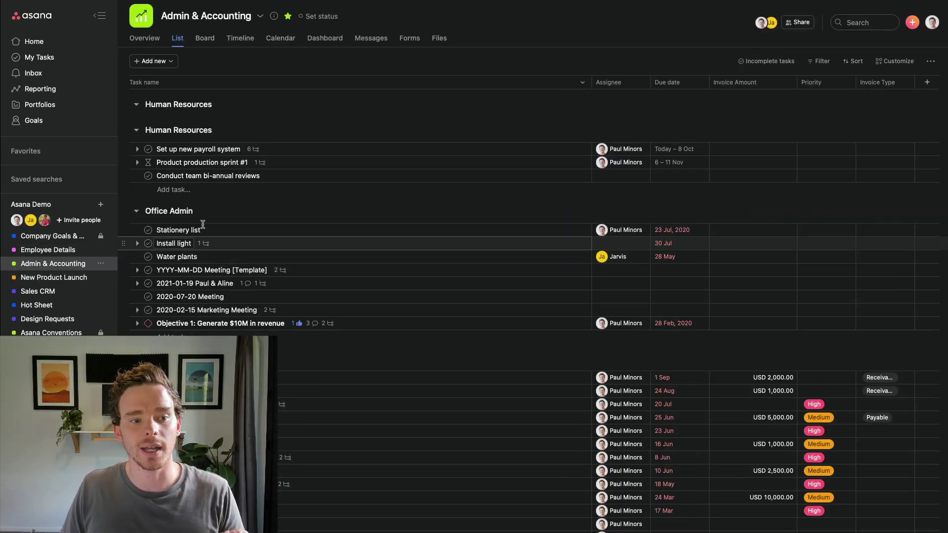
{"action": "left_click", "coordinate": [316, 150]}
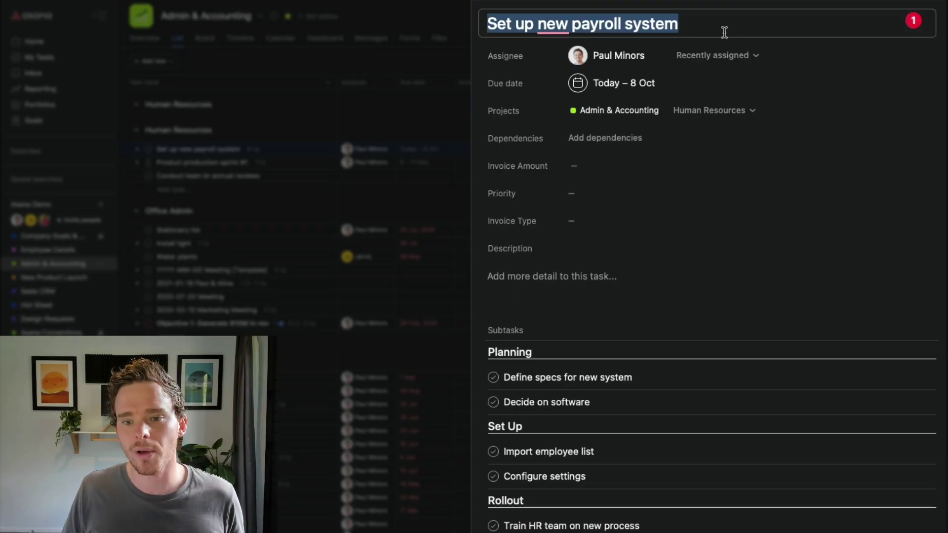
{"action": "left_click", "coordinate": [620, 79]}
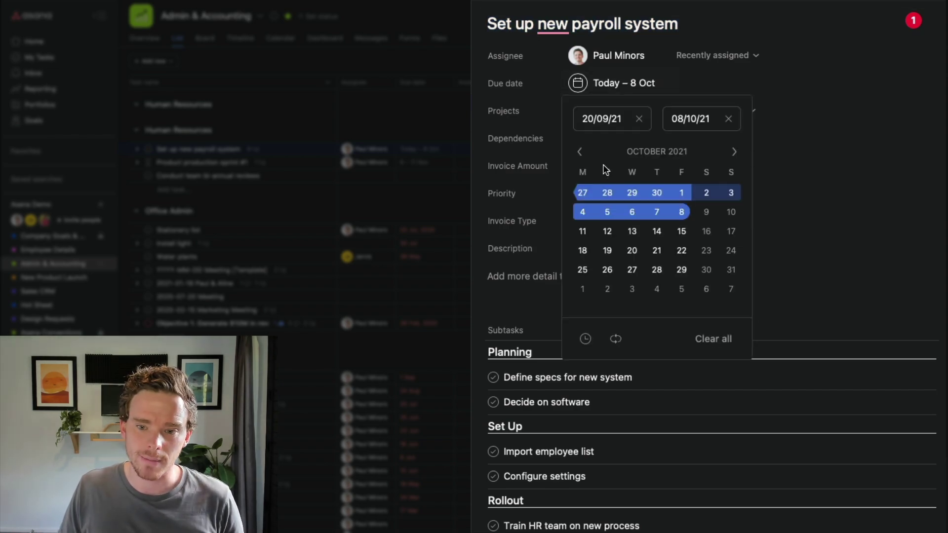
{"action": "left_click", "coordinate": [583, 154]}
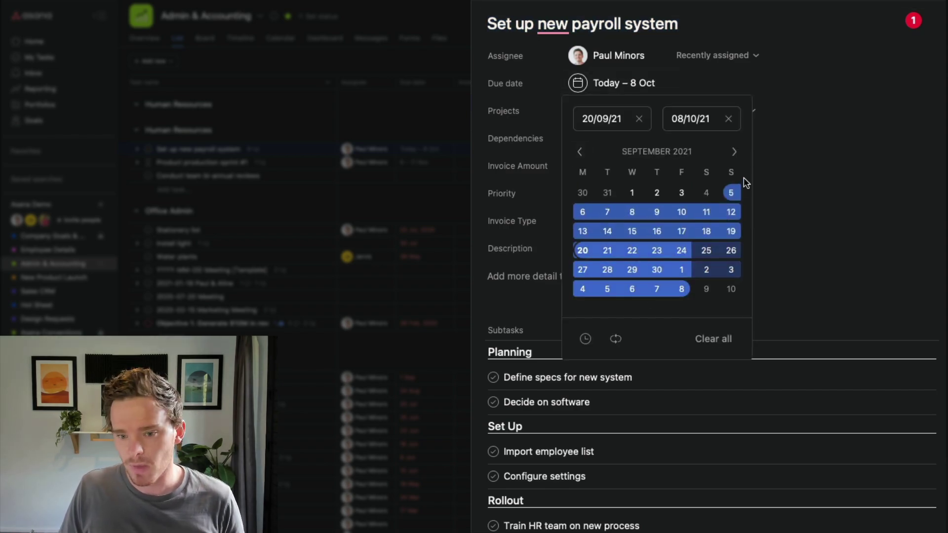
{"action": "left_click", "coordinate": [838, 139]}
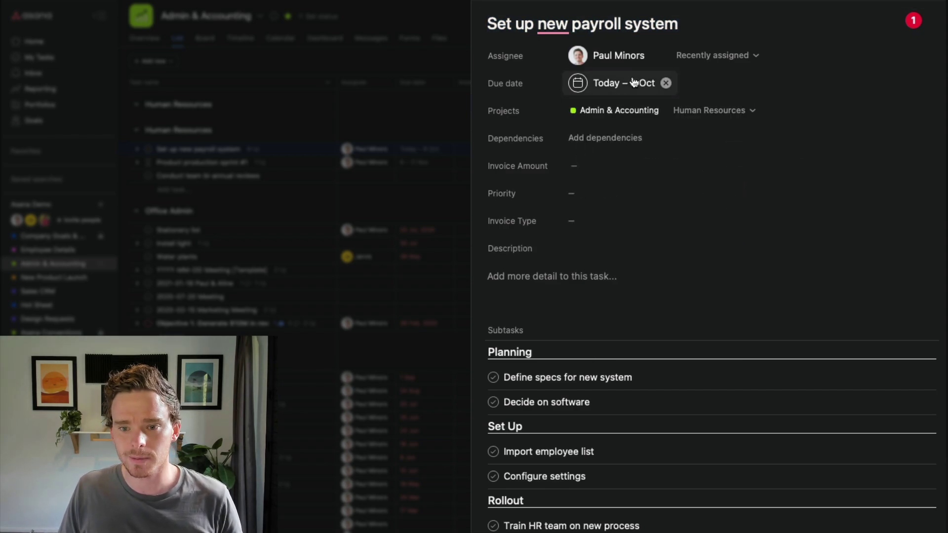
{"action": "scroll", "coordinate": [685, 186], "scroll_direction": "down", "scroll_amount": 3}
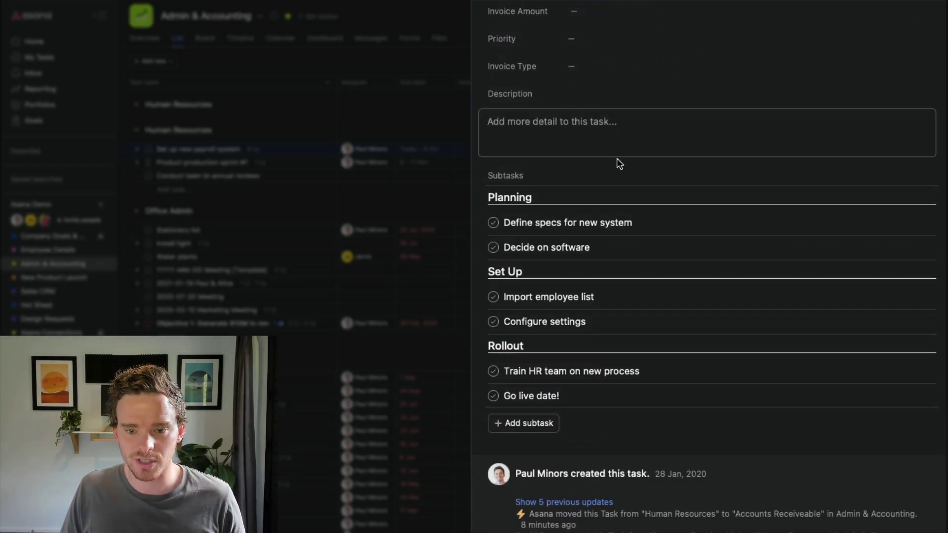
{"action": "left_click", "coordinate": [683, 196]}
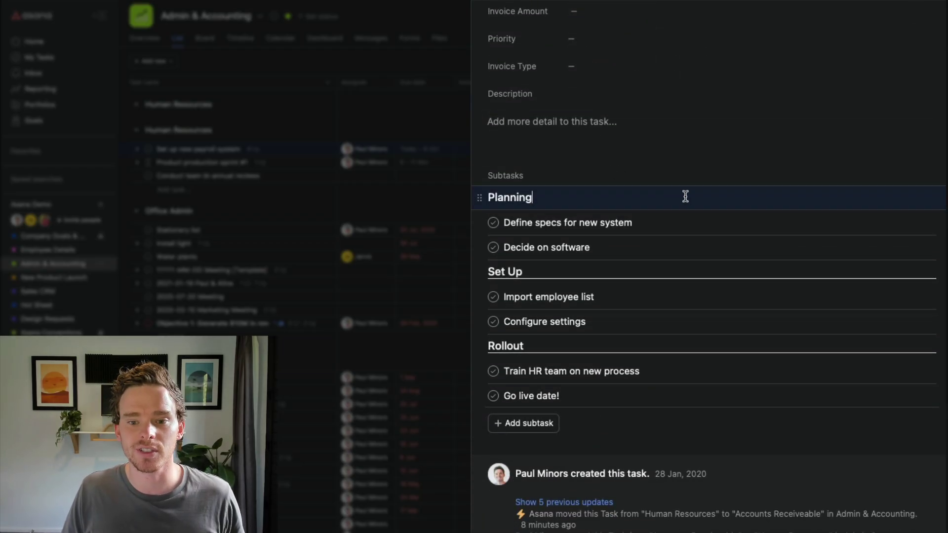
{"action": "key", "text": "Tab+n"}
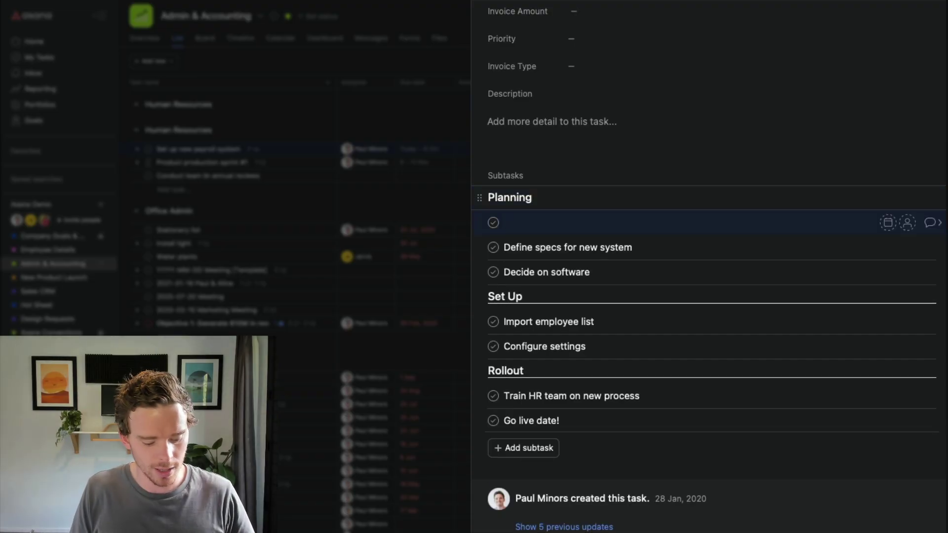
{"action": "type", "text": "Section"}
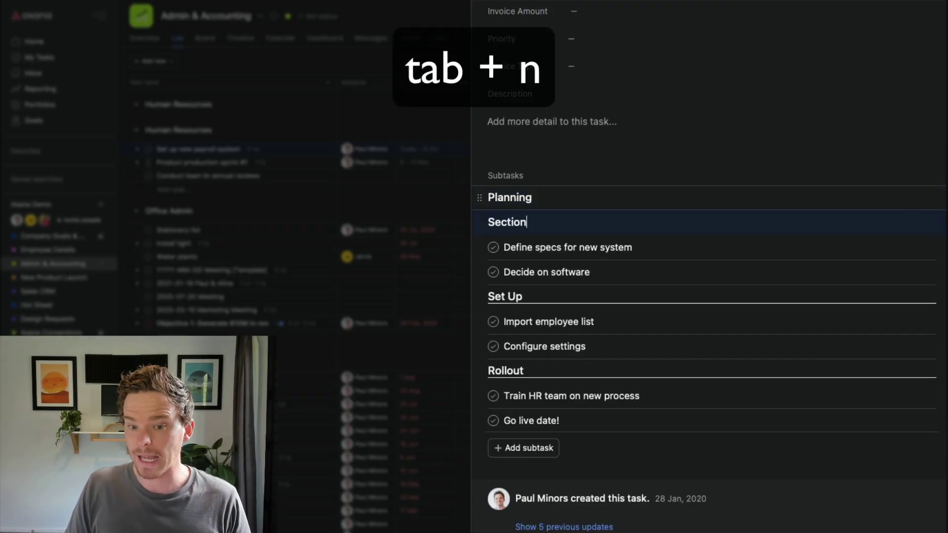
{"action": "key", "text": "BackSpace"}
{"action": "key", "text": "BackSpace"}
{"action": "key", "text": "BackSpace"}
{"action": "key", "text": "BackSpace"}
{"action": "key", "text": "BackSpace"}
{"action": "key", "text": "BackSpace"}
{"action": "key", "text": "BackSpace"}
{"action": "key", "text": "BackSpace"}
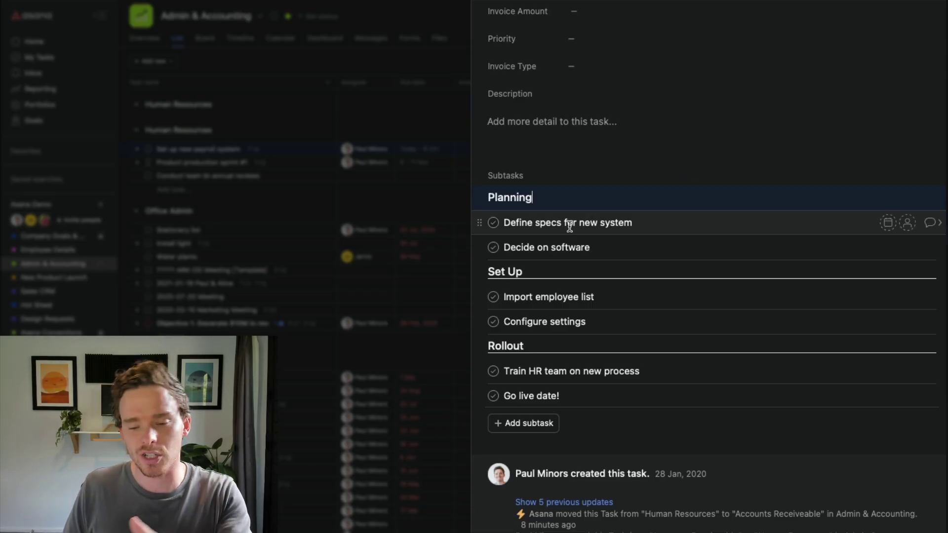
{"action": "left_click", "coordinate": [568, 247]}
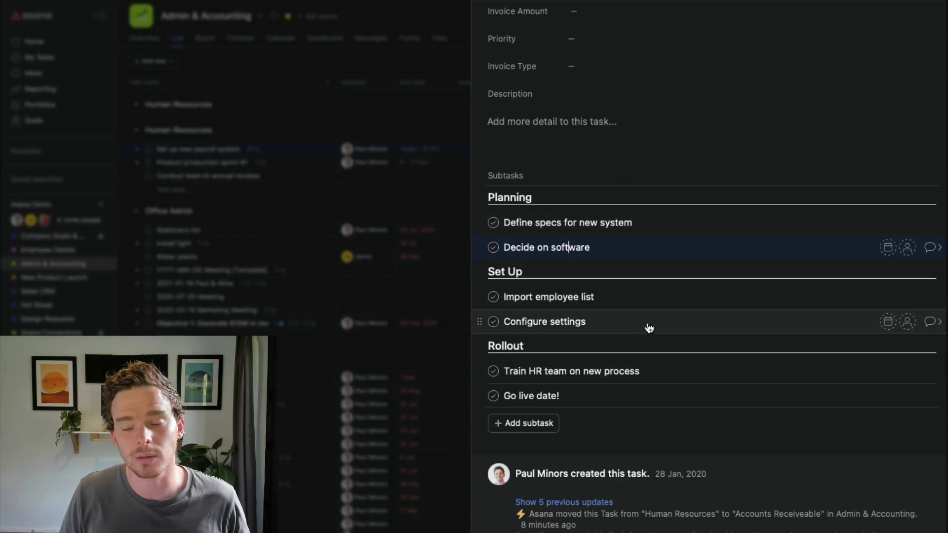
{"action": "scroll", "coordinate": [718, 312], "scroll_direction": "up", "scroll_amount": 5}
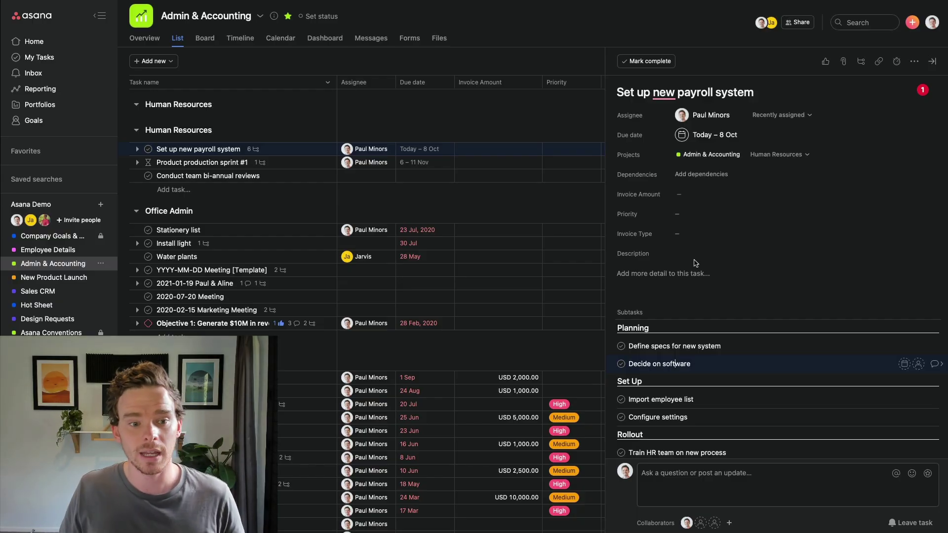
Switch to New Product Launch and scroll its Timeline across the months and tasks
{"action": "left_click", "coordinate": [53, 277]}
{"action": "left_click", "coordinate": [240, 38]}
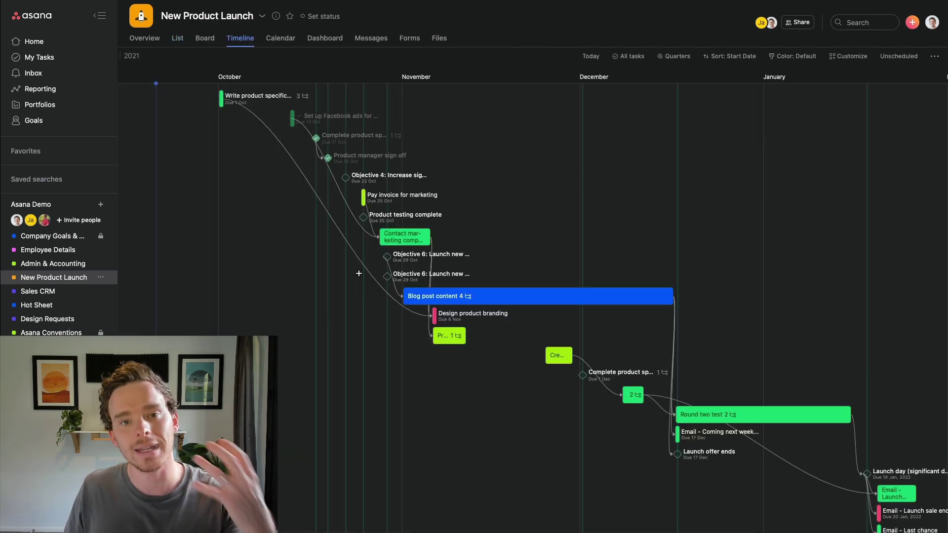
{"action": "scroll", "coordinate": [346, 275], "scroll_direction": "right", "scroll_amount": 5}
{"action": "scroll", "coordinate": [342, 278], "scroll_direction": "down", "scroll_amount": 3}
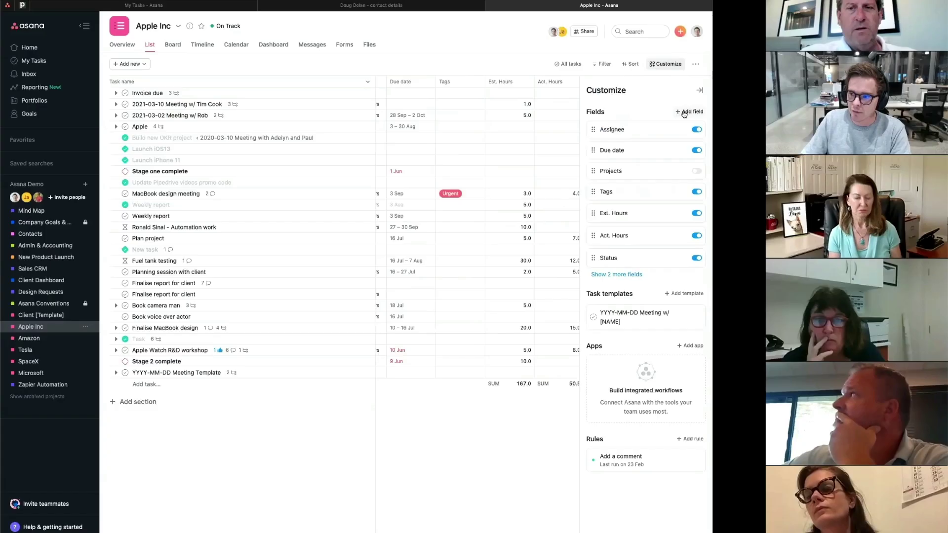
Start adding a custom field, then open the course lesson 2.1: Setting up a project
{"action": "left_click", "coordinate": [686, 113]}
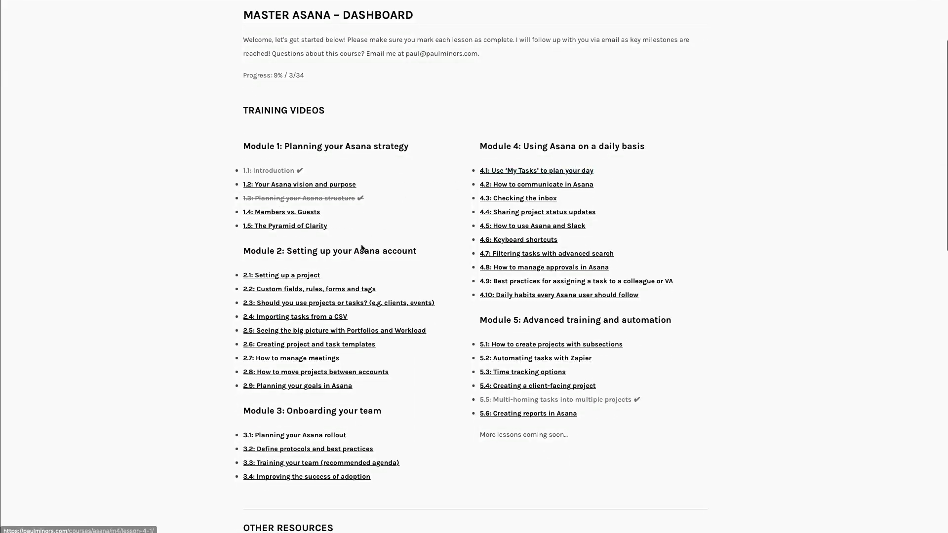
{"action": "left_click", "coordinate": [310, 278]}
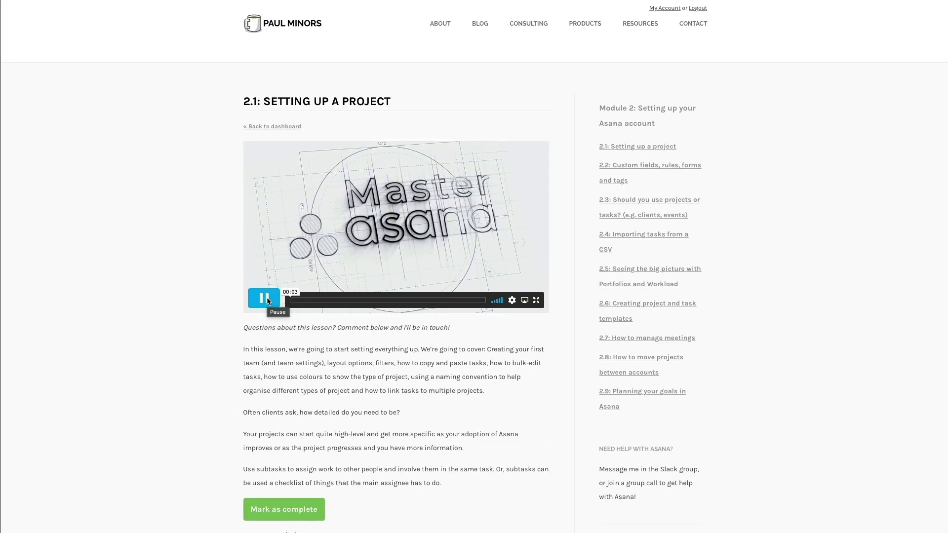